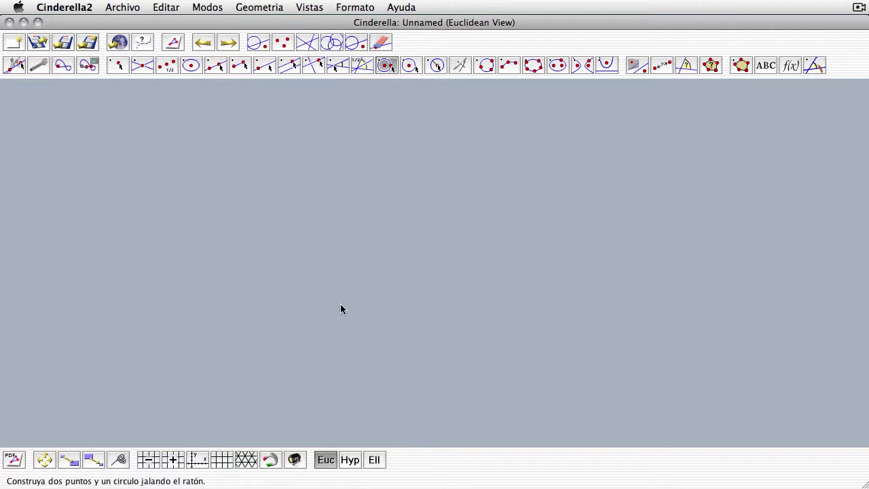
Draw a large circle in the empty view and a line from a point on its lower-left arc through centre A
drag(326, 299, 200, 314)
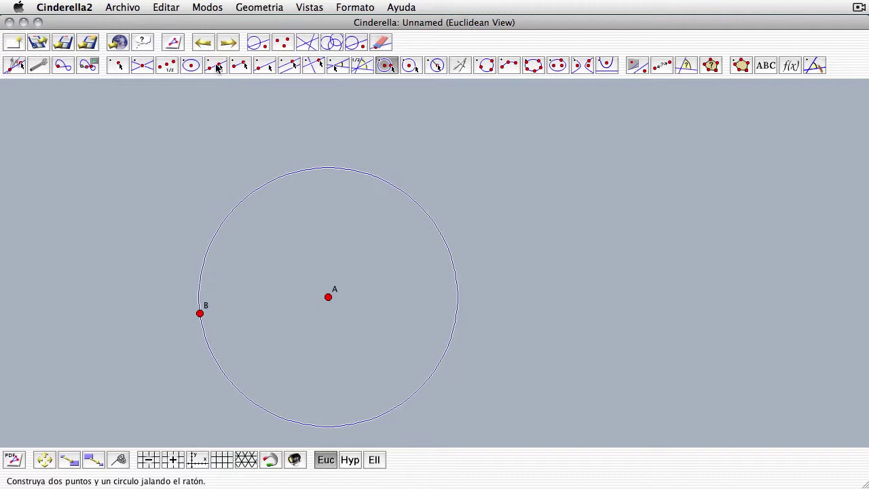
click(216, 65)
drag(209, 346, 329, 296)
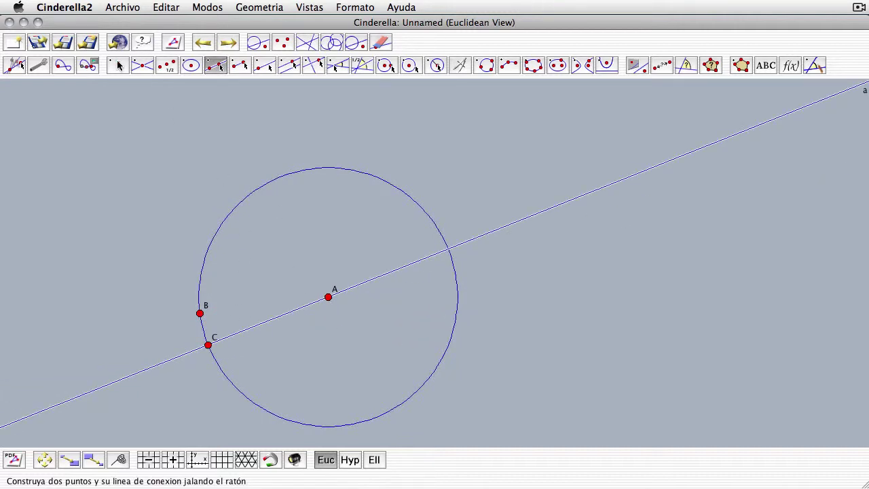
Add a point at the line's other intersection with the circle, and move point C up along the circle to nearly level the line
click(119, 66)
click(448, 250)
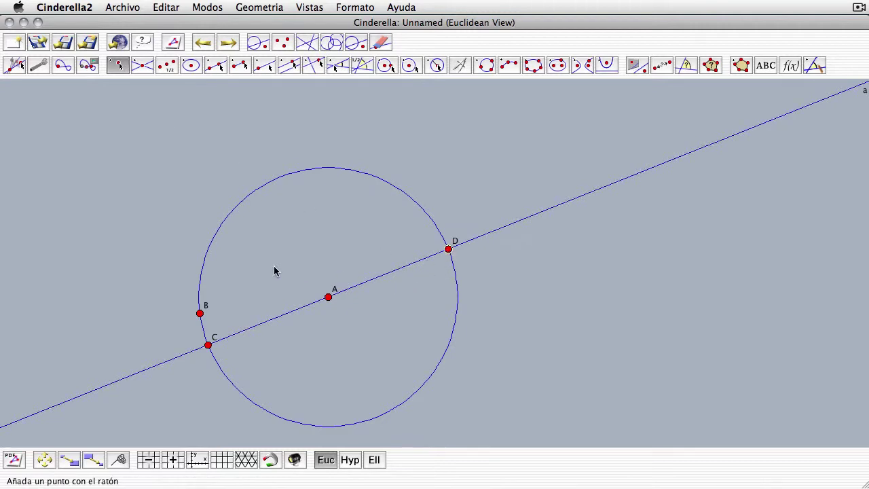
click(14, 65)
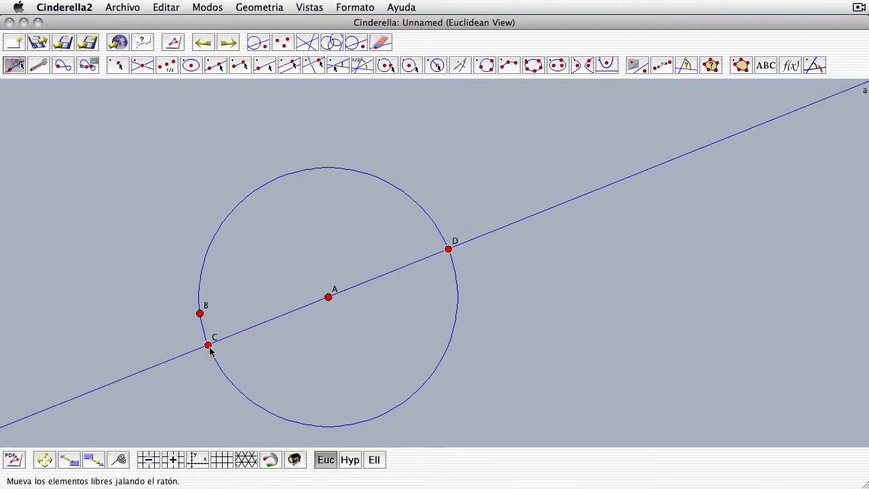
drag(209, 346, 206, 297)
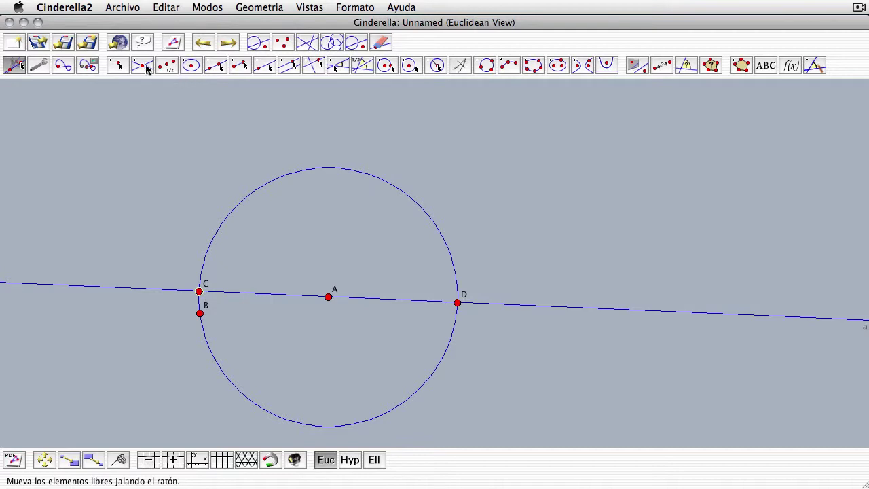
Add a point on the circle's upper arc, and slightly adjust the tilt of the diameter by moving C and D
click(120, 66)
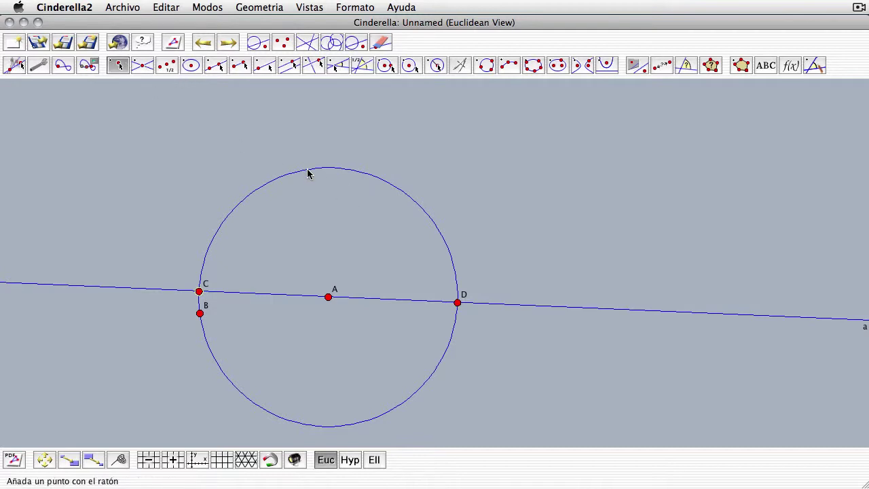
click(308, 170)
click(9, 65)
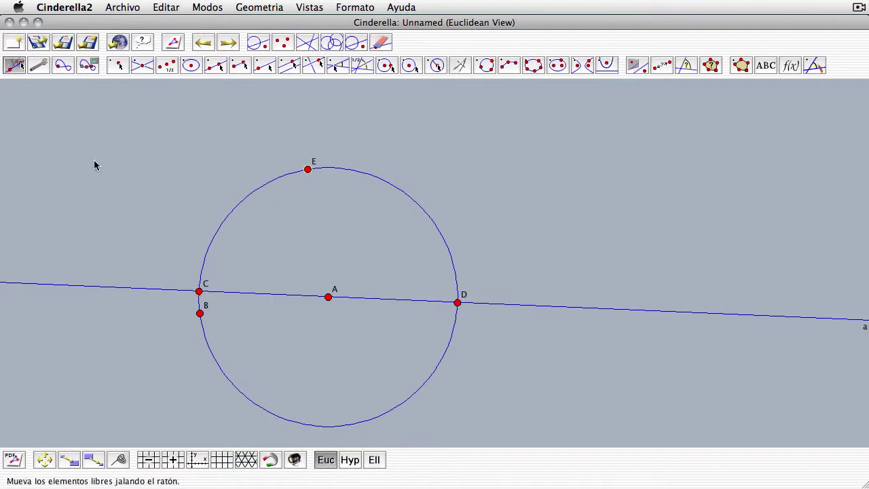
drag(199, 292, 201, 283)
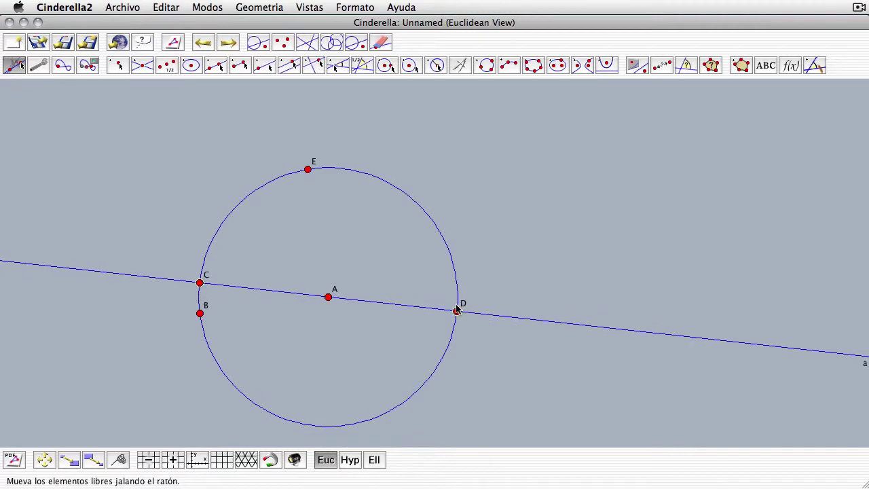
drag(457, 311, 457, 308)
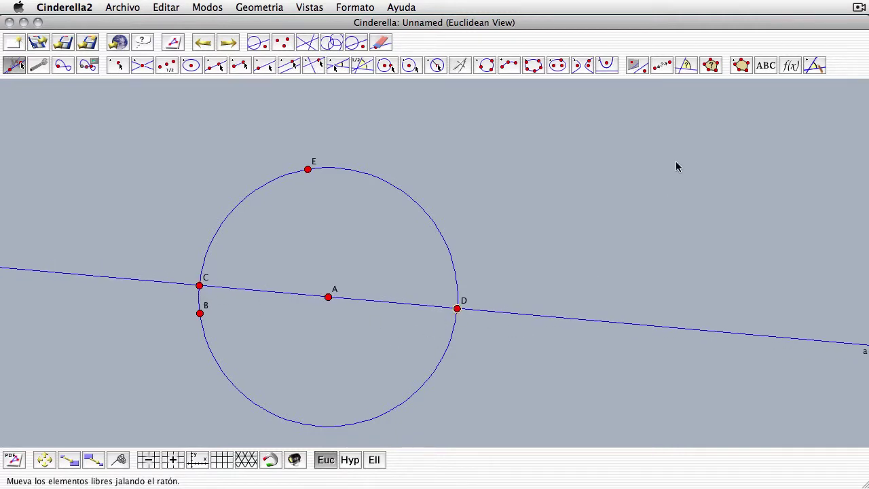
Create a polygon through E, D and C, and move vertex E along the circle towards C
click(740, 65)
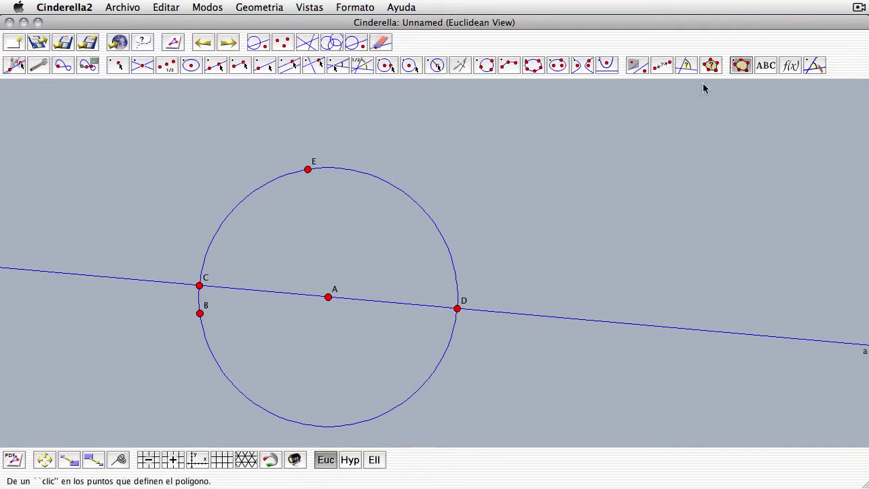
click(308, 169)
click(457, 308)
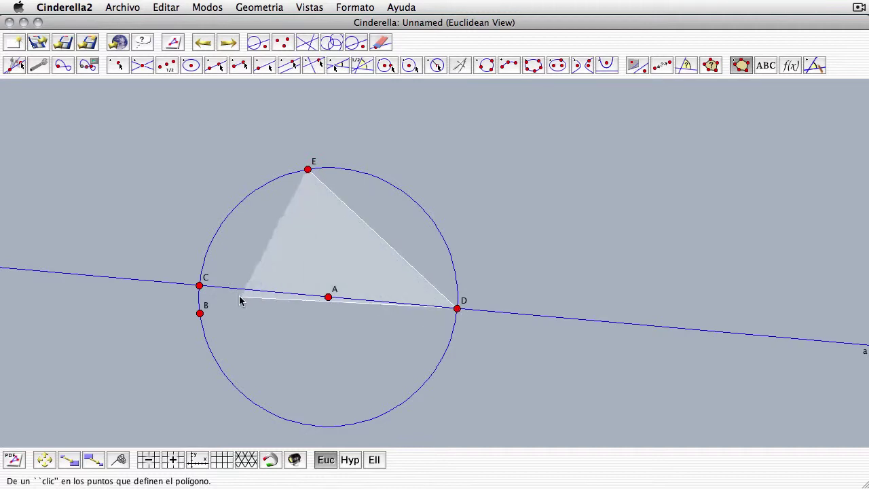
click(199, 285)
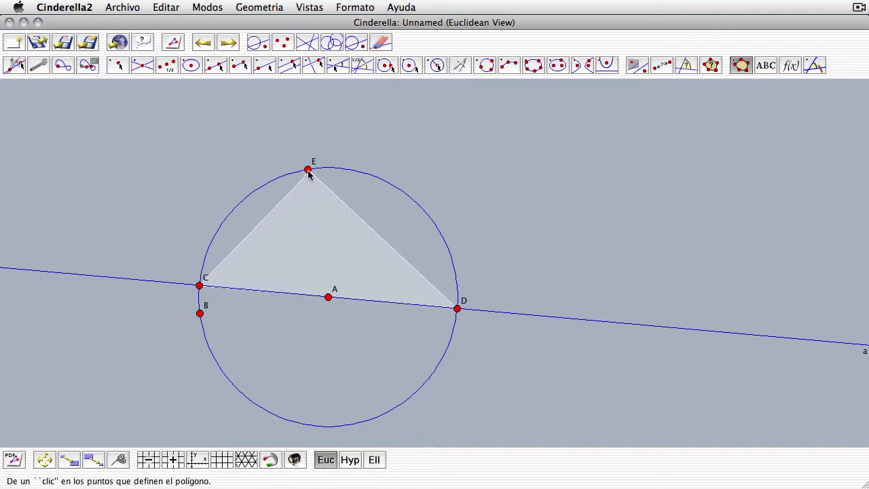
click(307, 169)
click(6, 63)
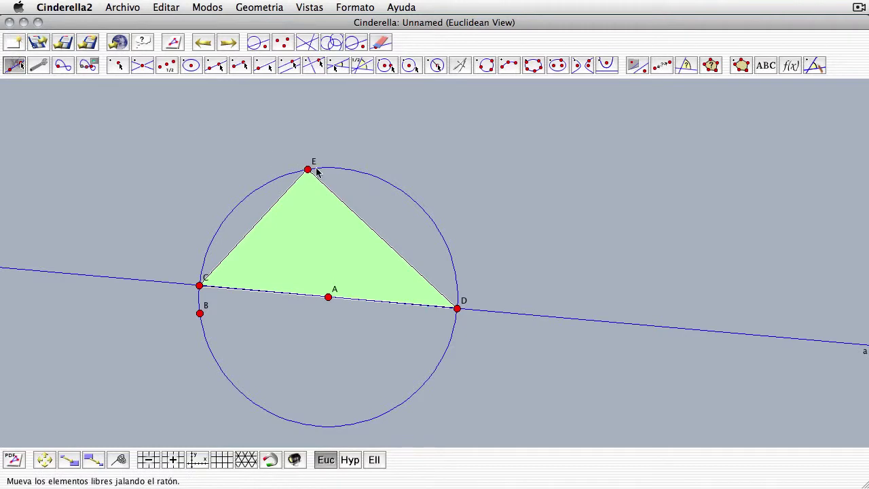
drag(308, 172, 226, 161)
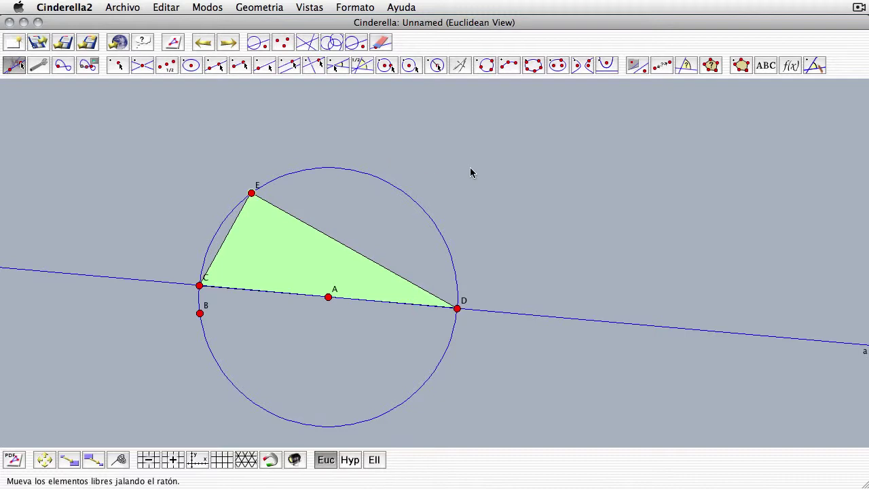
Construct perpendiculars to line a through points C and D
click(313, 66)
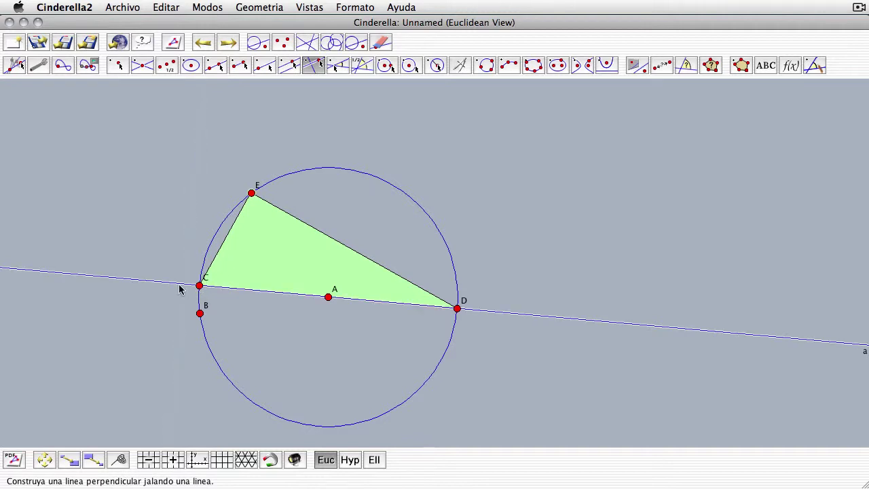
drag(180, 290, 200, 286)
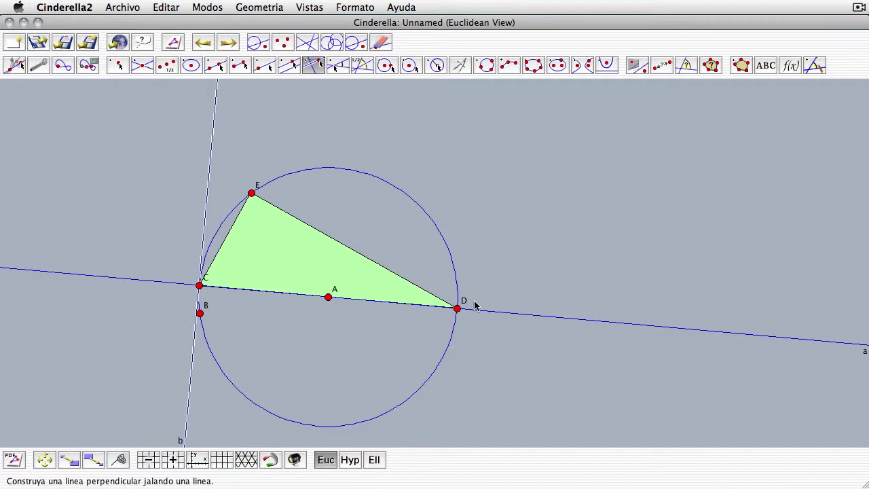
drag(475, 306, 457, 309)
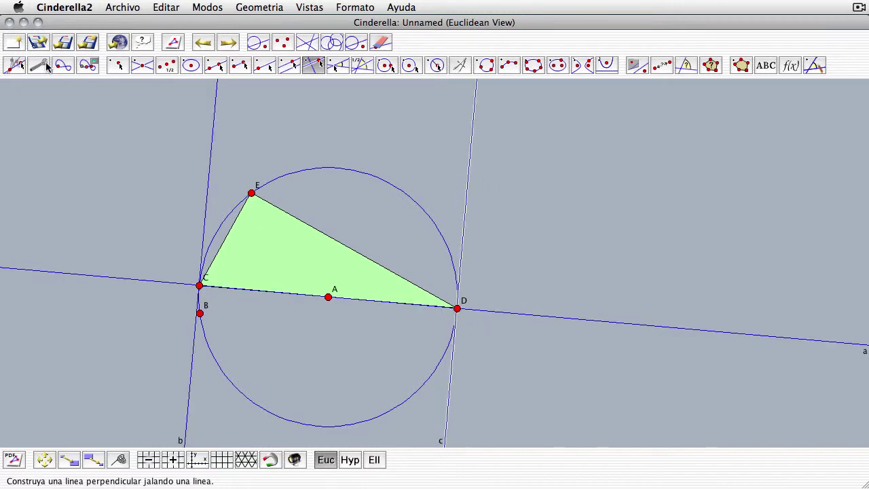
Shrink the circle to under half its size by moving B inward, and draw a circle centred at D passing through C
click(17, 65)
drag(201, 314, 271, 309)
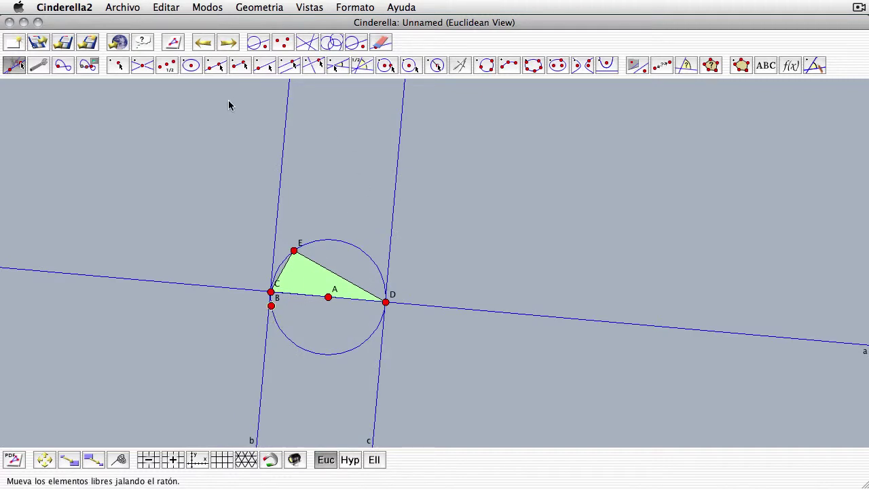
click(386, 66)
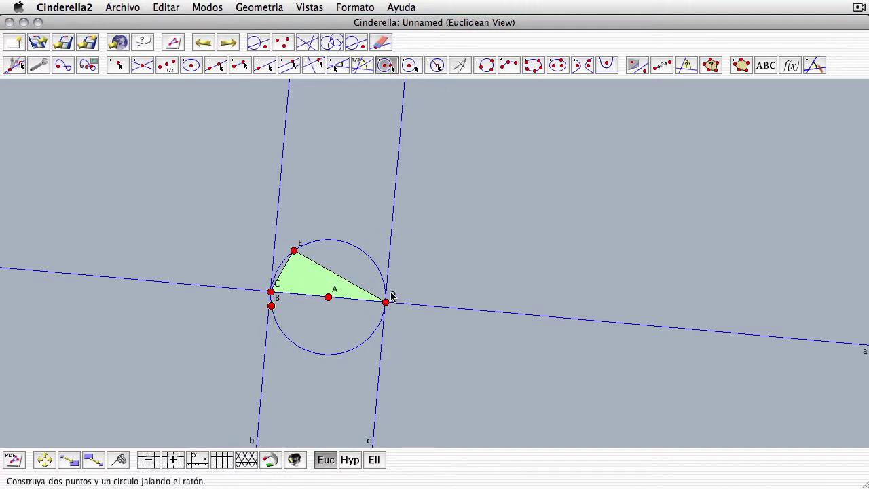
drag(386, 303, 275, 299)
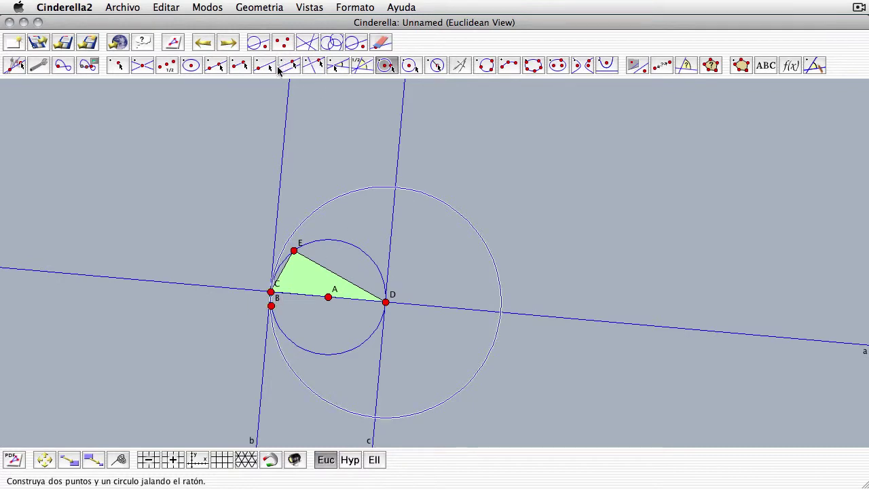
Add a point at the lower intersection of line c and the larger circle, and construct a perpendicular to c through it
click(291, 68)
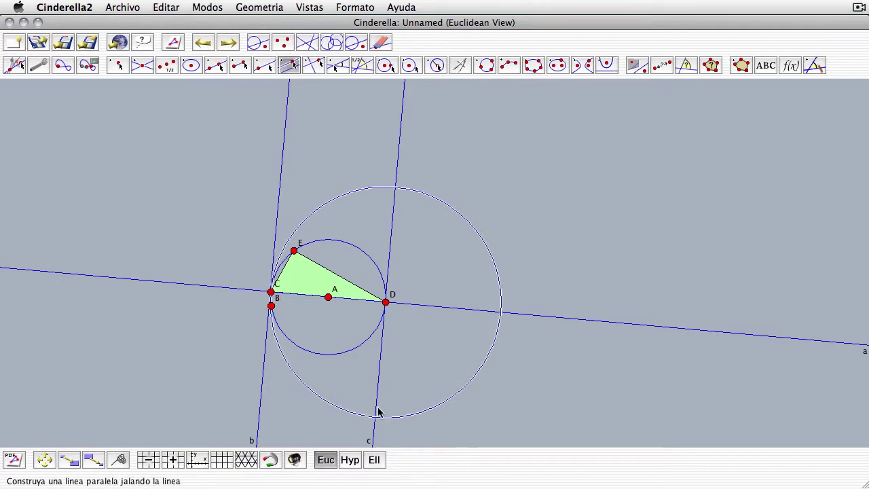
click(118, 66)
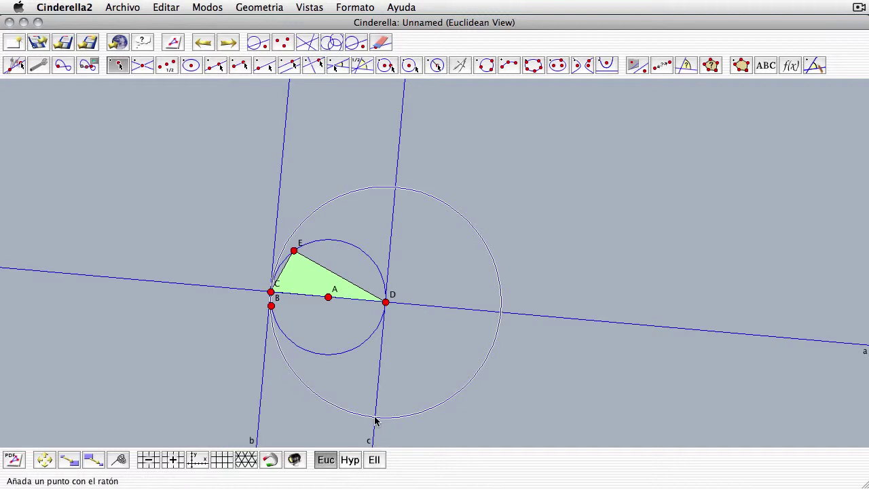
click(376, 417)
click(312, 66)
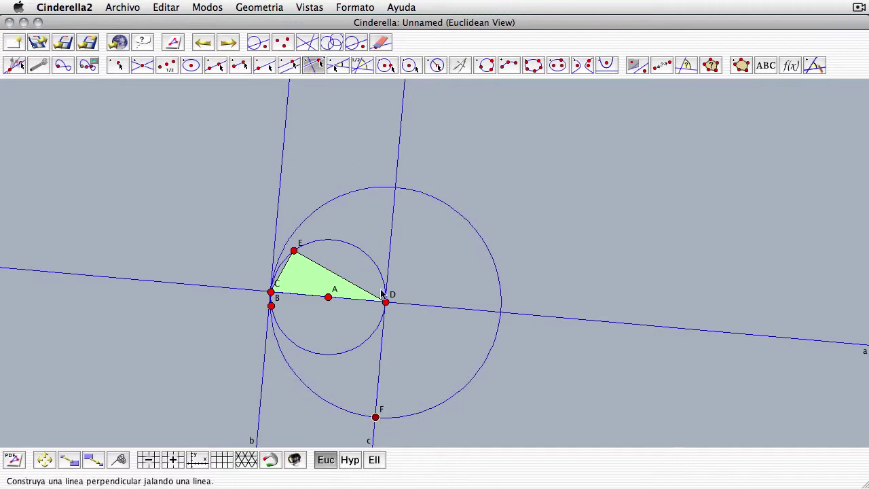
drag(385, 365, 375, 417)
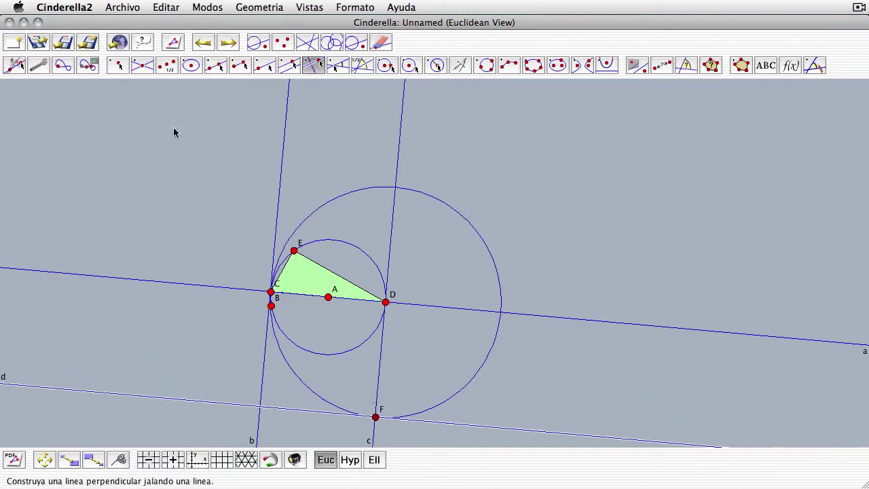
Add a point at the intersection of lines b and d, and move D to adjust the tilt of the diameter
click(118, 66)
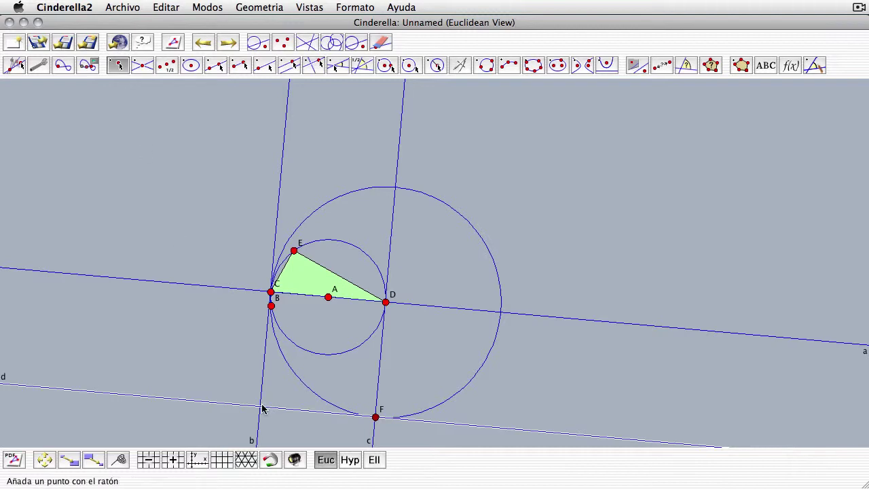
click(261, 406)
click(15, 65)
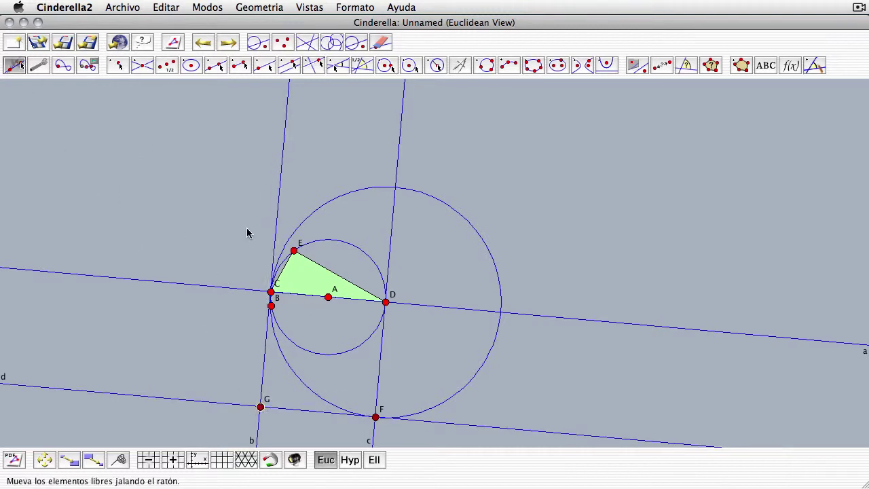
drag(386, 302, 386, 299)
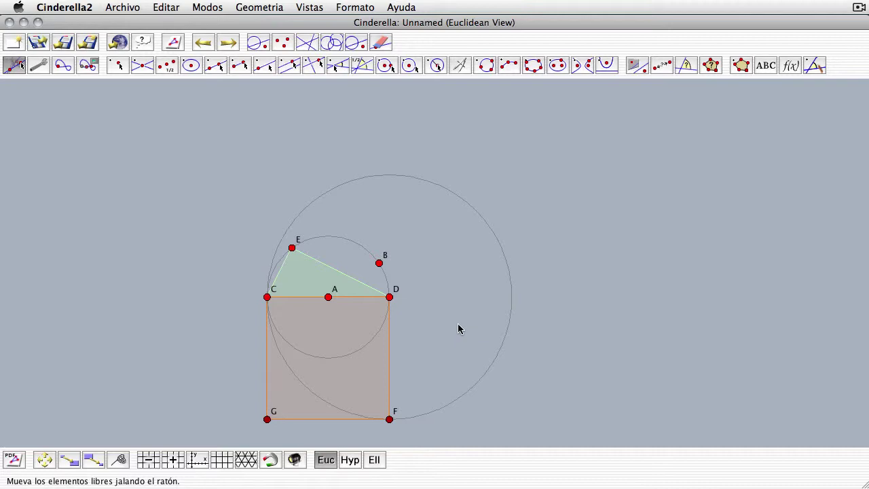
Define a similarity transformation that maps G to C and F to E
click(207, 7)
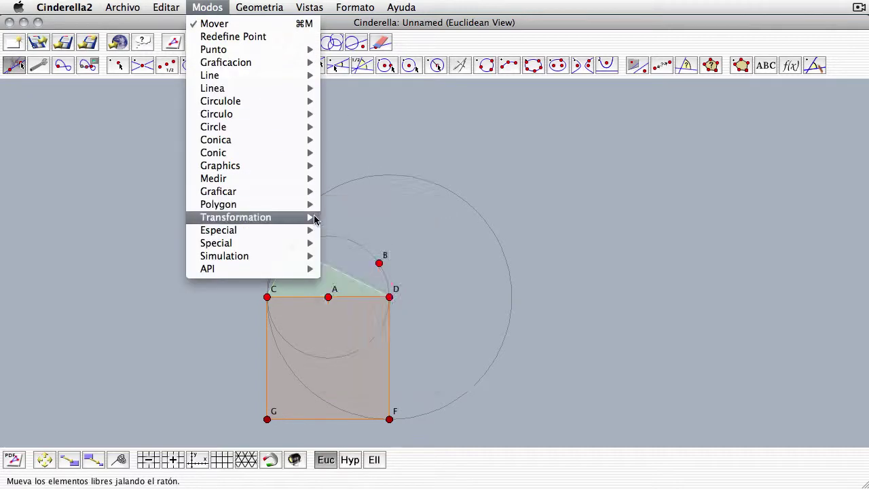
mouse_move(309, 217)
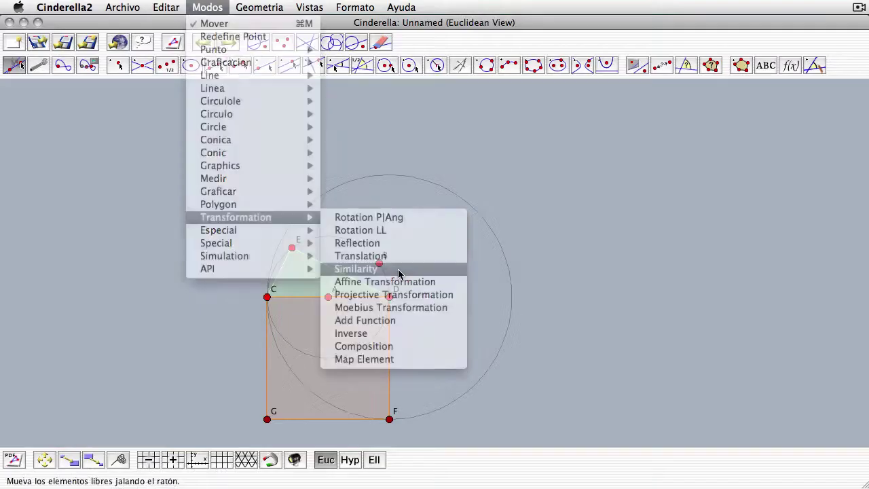
click(398, 269)
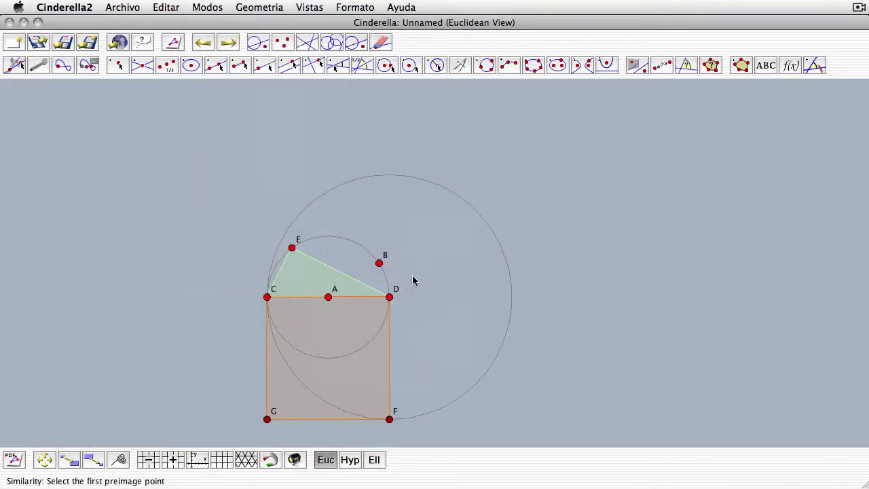
click(267, 419)
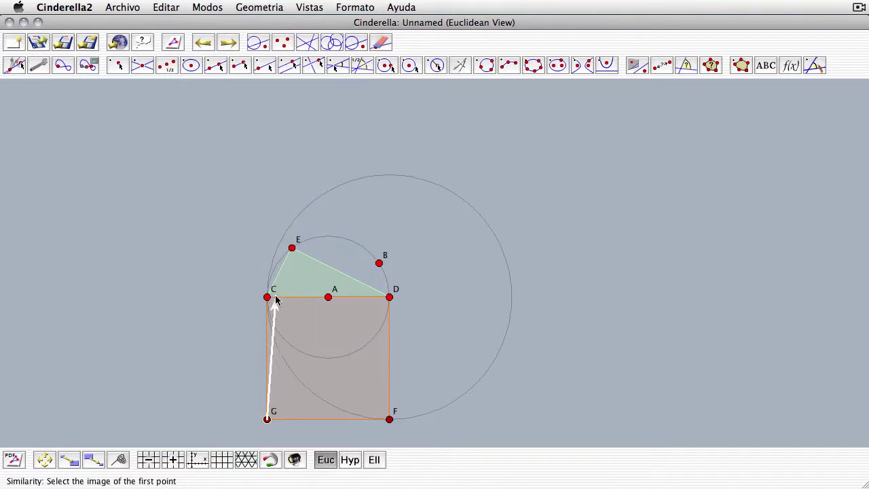
click(267, 297)
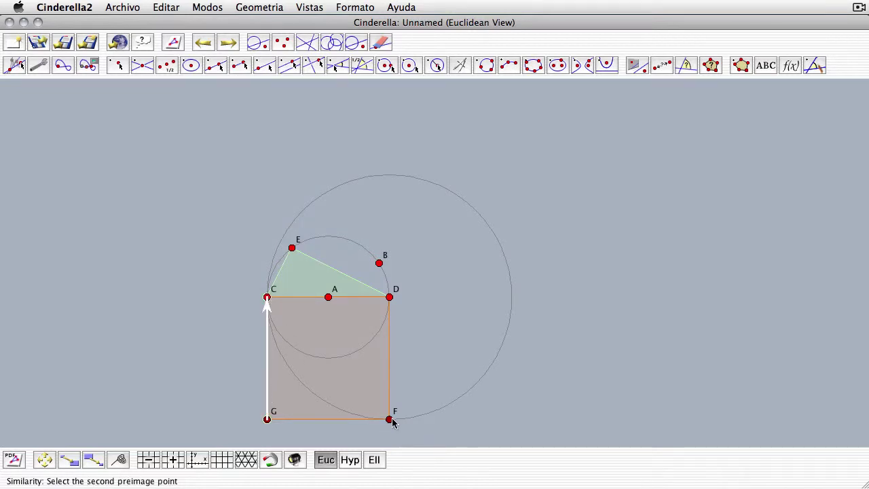
click(390, 419)
click(292, 248)
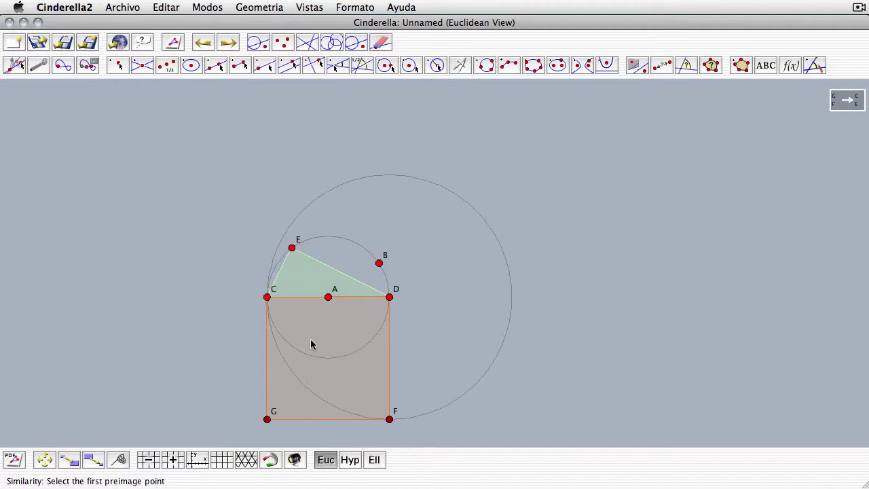
Define a second similarity transformation that maps G to E and F to D
click(267, 419)
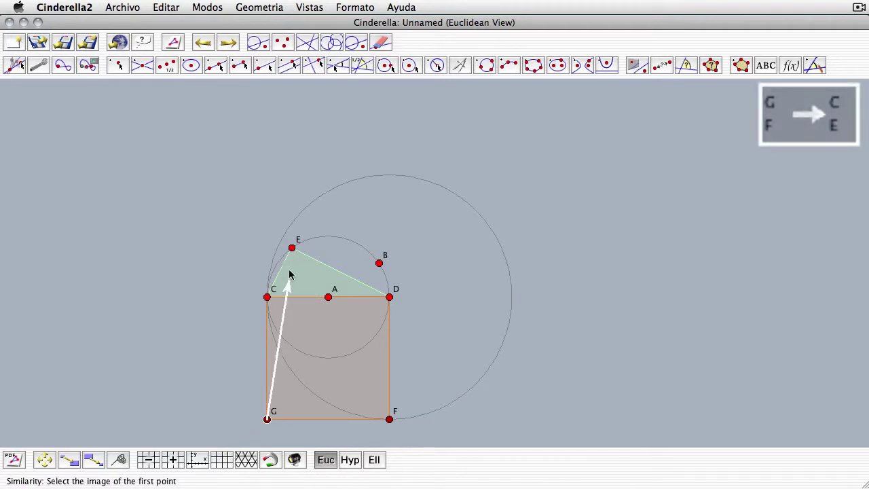
click(292, 249)
click(389, 420)
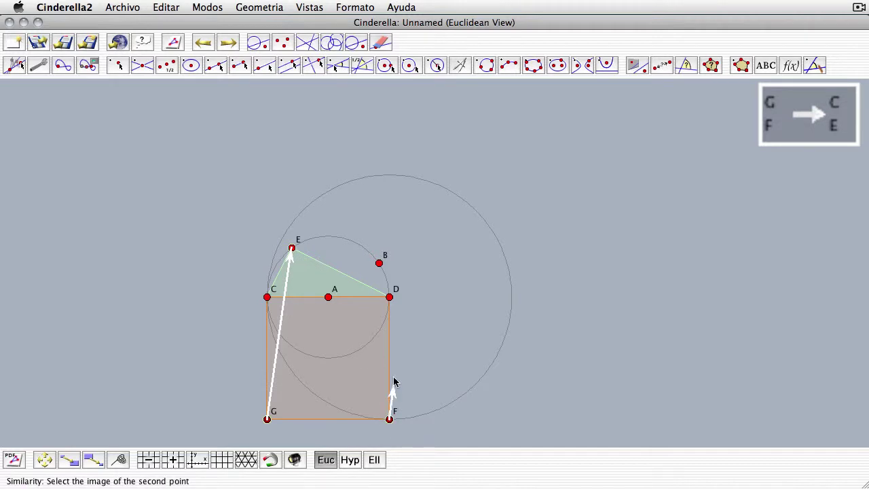
click(389, 297)
Apply the similarity mapping G to C and F to E four times in succession, starting from the square on CD
click(16, 68)
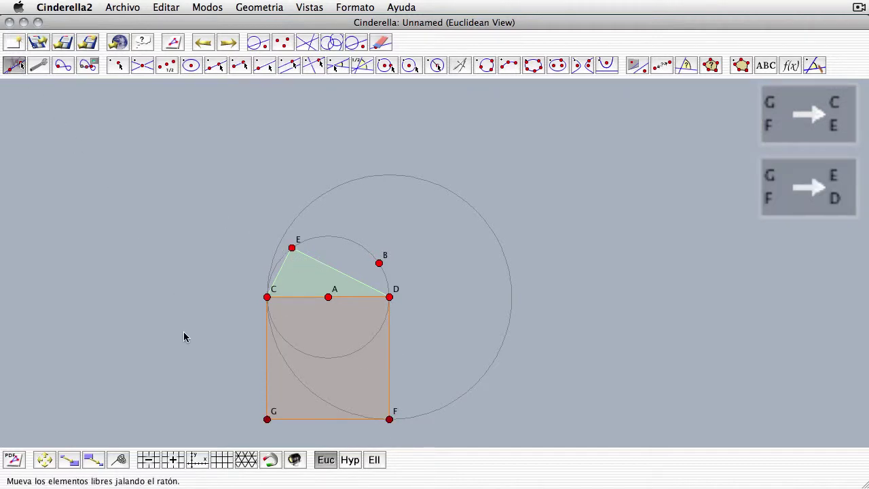
click(367, 364)
click(813, 120)
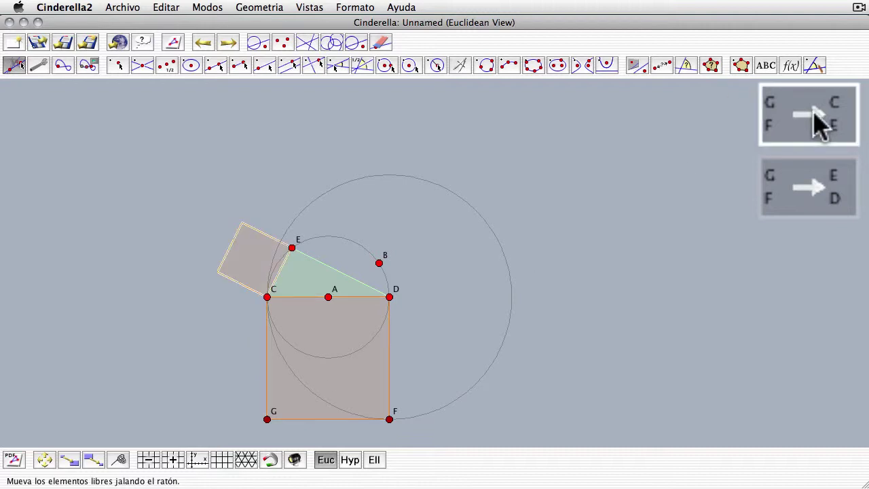
click(814, 120)
click(816, 122)
click(818, 122)
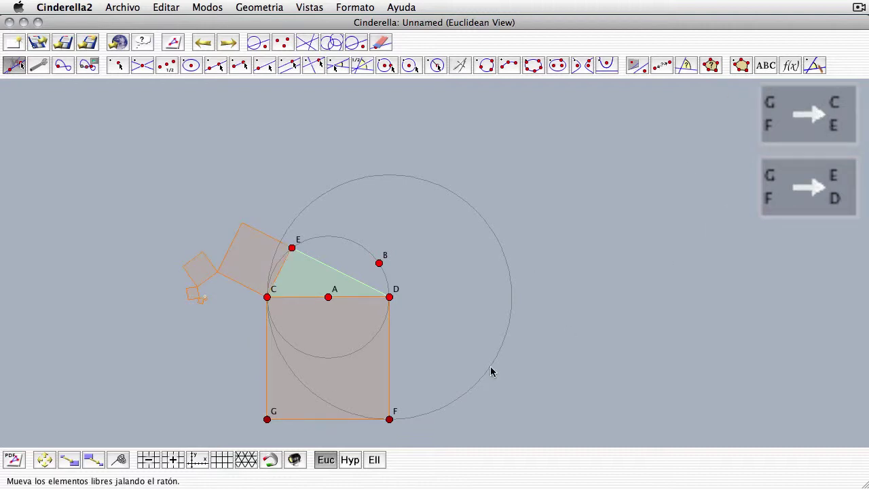
Apply the similarity mapping G to E and F to D nine times in succession, starting from the original square on CD
click(365, 376)
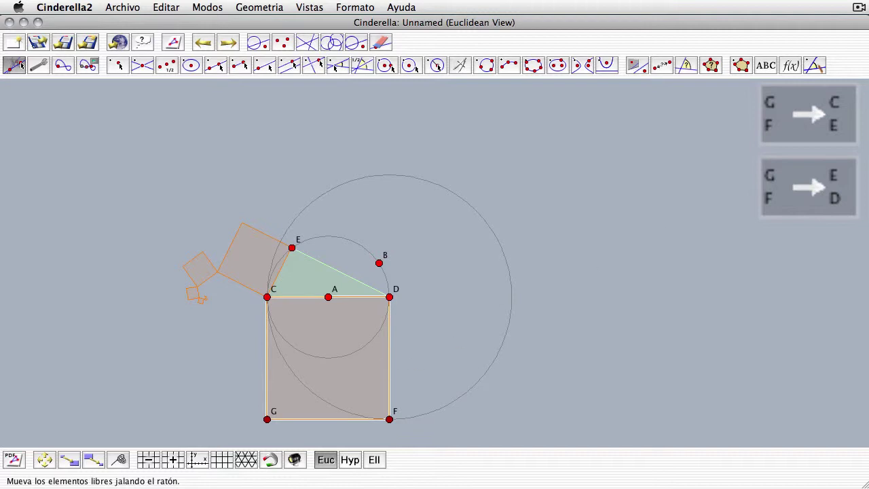
click(832, 194)
click(833, 193)
click(833, 193)
click(833, 193)
click(833, 193)
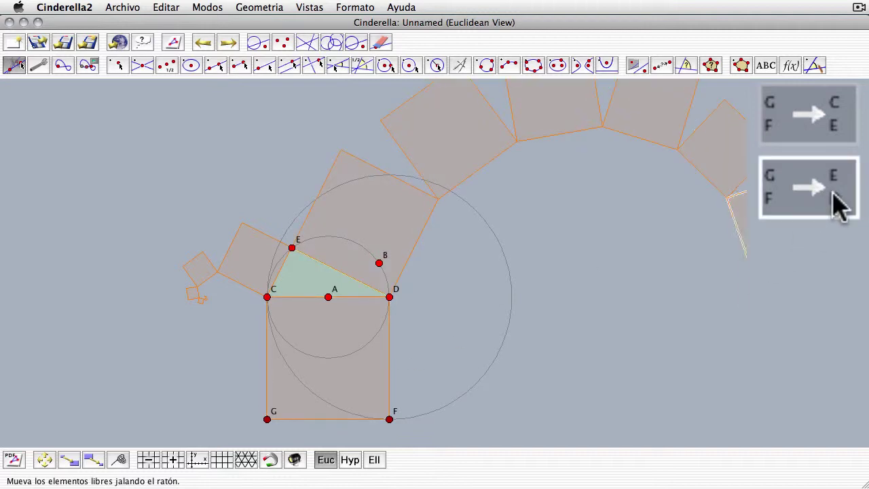
click(833, 193)
click(833, 193)
click(834, 193)
click(833, 192)
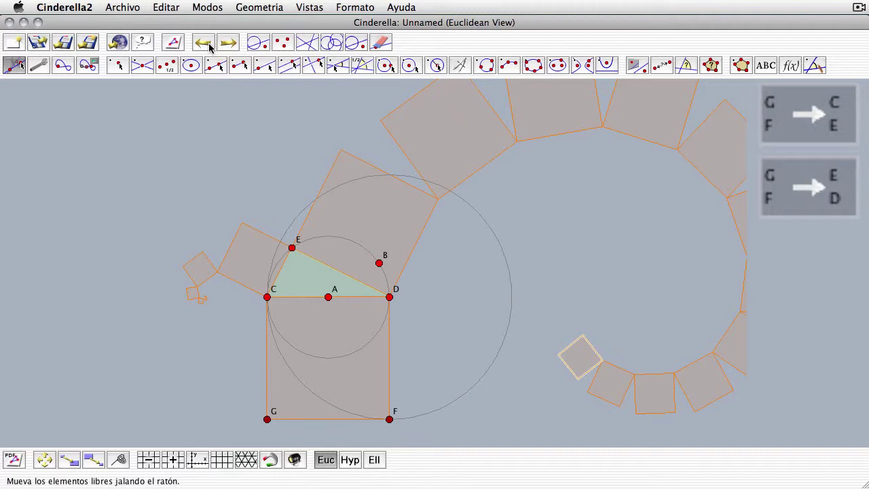
Undo all the transformed squares, back to the original triangle and square
click(203, 43)
click(204, 42)
click(204, 43)
click(204, 42)
click(203, 43)
click(204, 42)
click(203, 42)
click(203, 43)
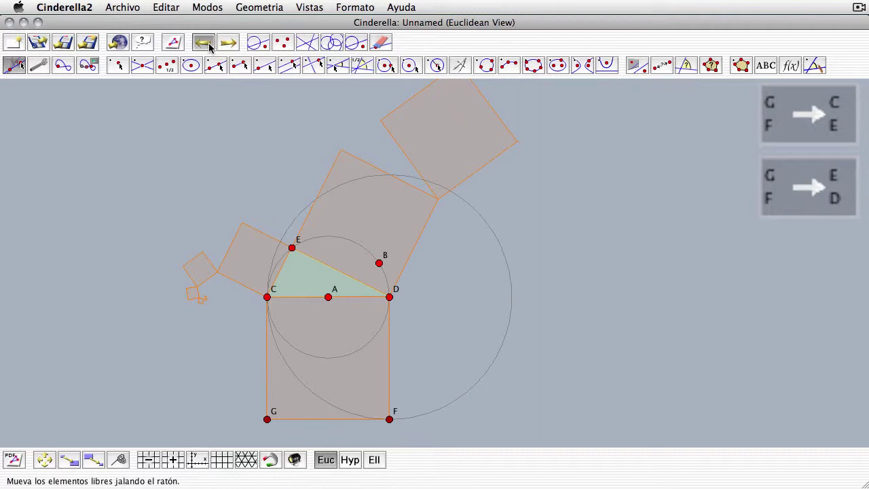
click(209, 44)
click(209, 43)
click(209, 44)
click(209, 44)
click(209, 44)
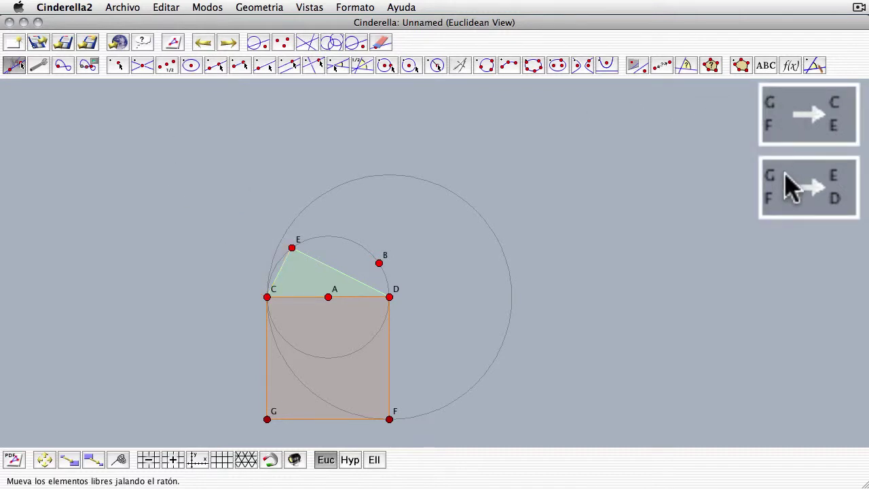
Combine the two similarities into a transformation group and apply the group to the square on CD
click(207, 7)
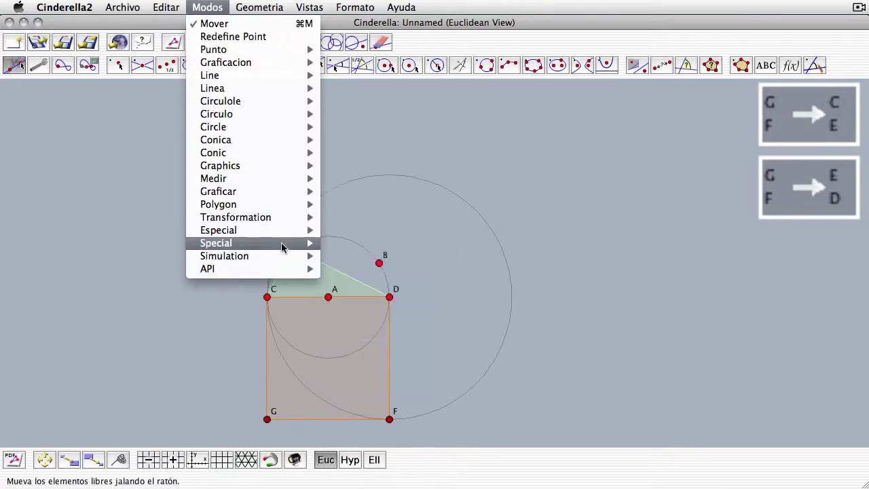
mouse_move(285, 244)
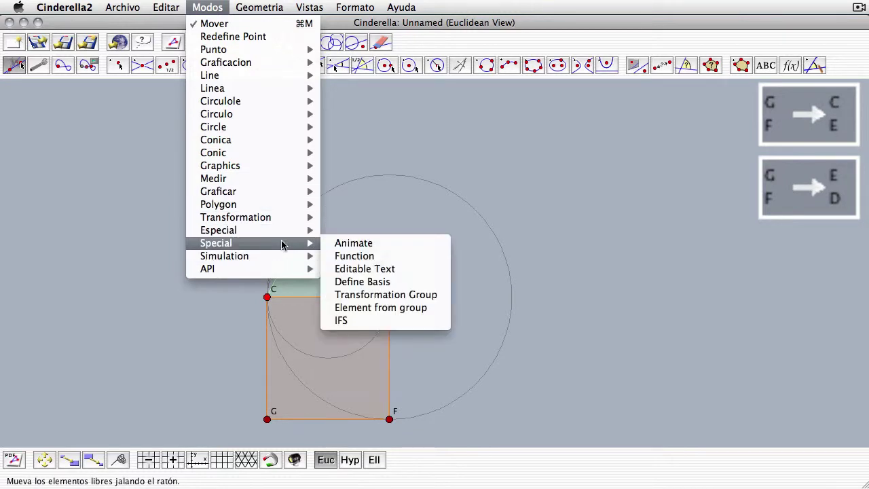
click(408, 300)
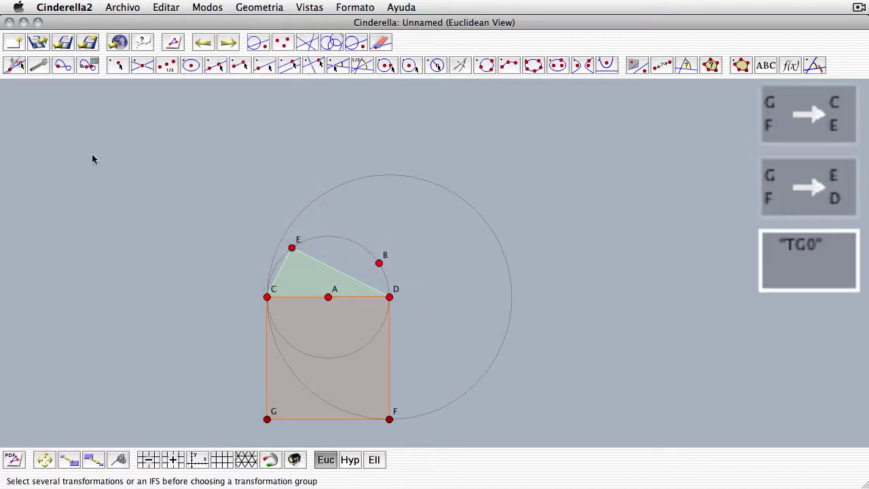
click(22, 67)
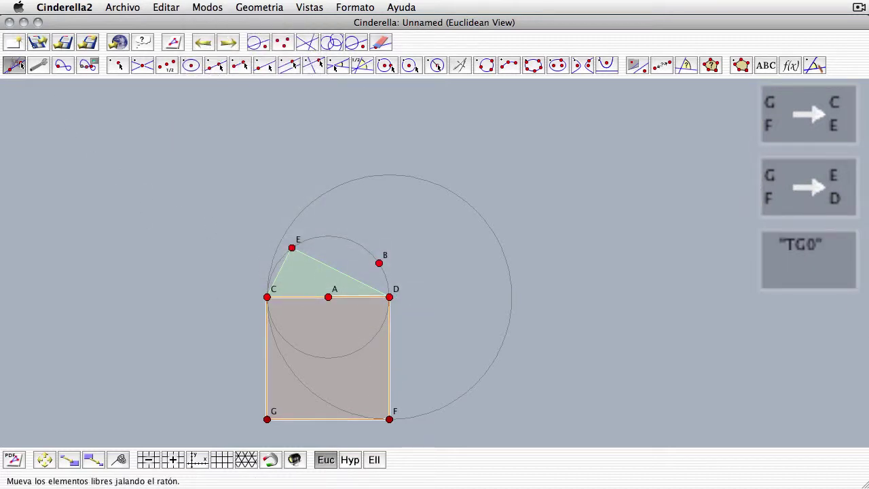
click(829, 274)
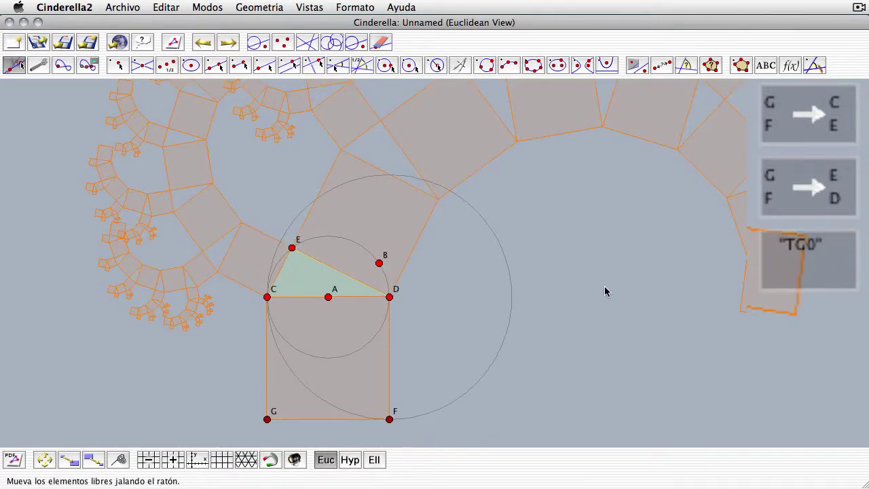
Reshape the tree by moving E along the small circle, and shrink the circle to about half its size by moving B inward
drag(292, 248, 341, 227)
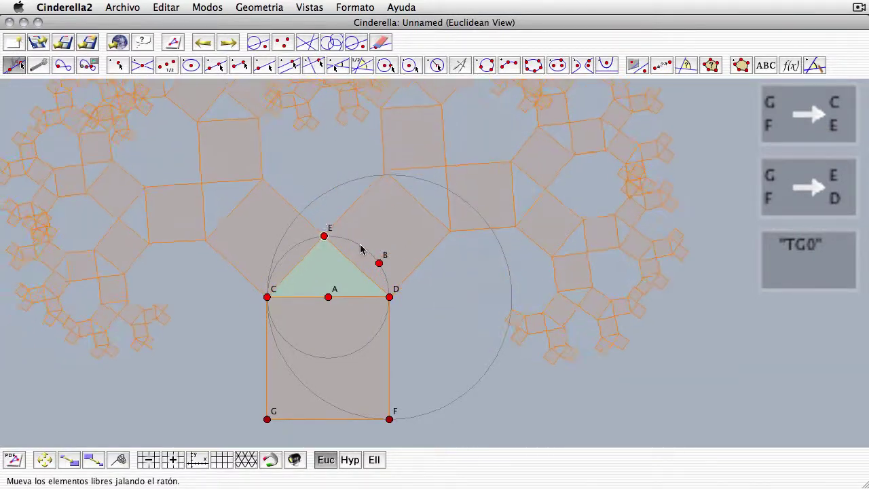
drag(379, 264, 311, 273)
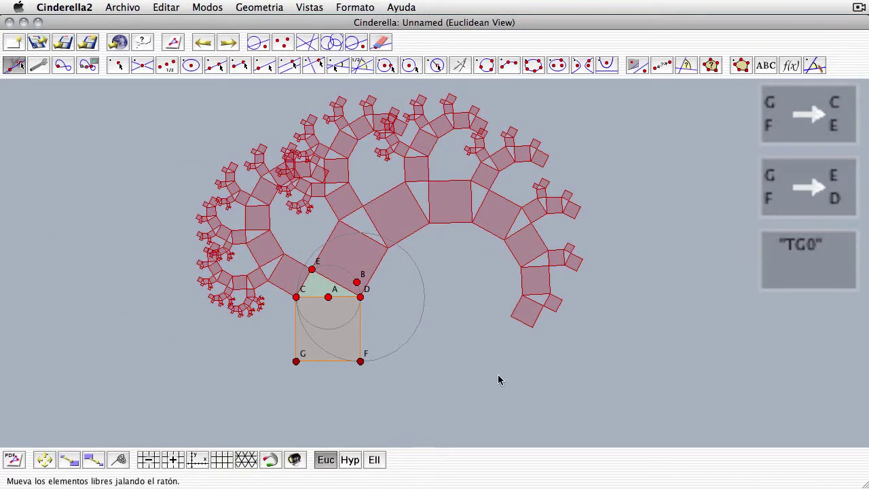
mouse_move(312, 269)
mouse_down()
mouse_move(301, 285)
mouse_move(329, 264)
mouse_move(318, 270)
mouse_move(353, 275)
mouse_move(318, 270)
mouse_up()
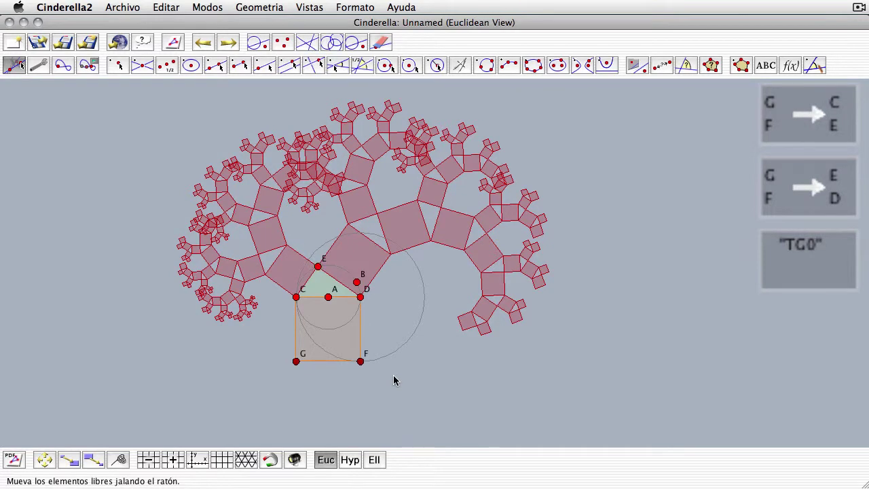
Select both similarity transformations and create an IFS from them
click(222, 6)
click(222, 6)
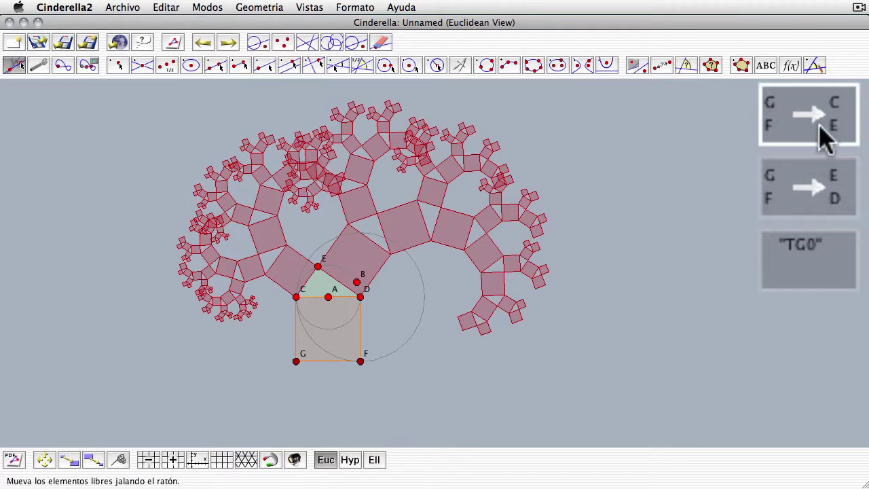
click(804, 187)
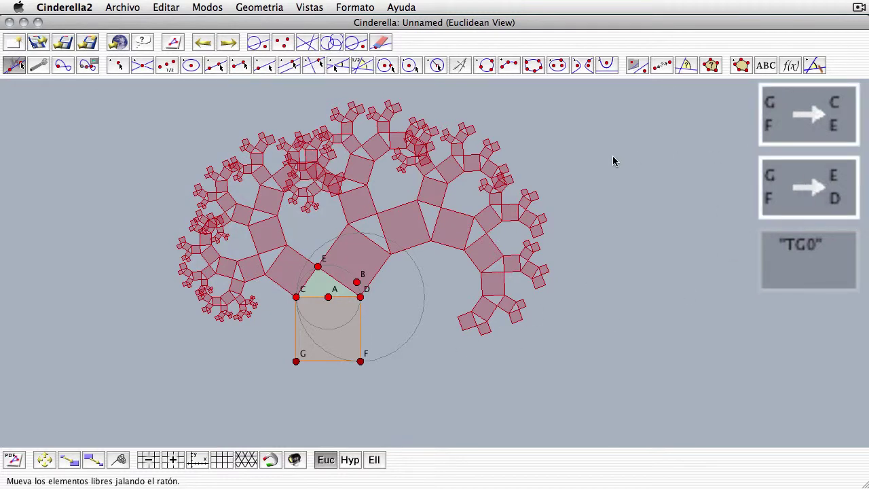
click(208, 5)
mouse_move(287, 243)
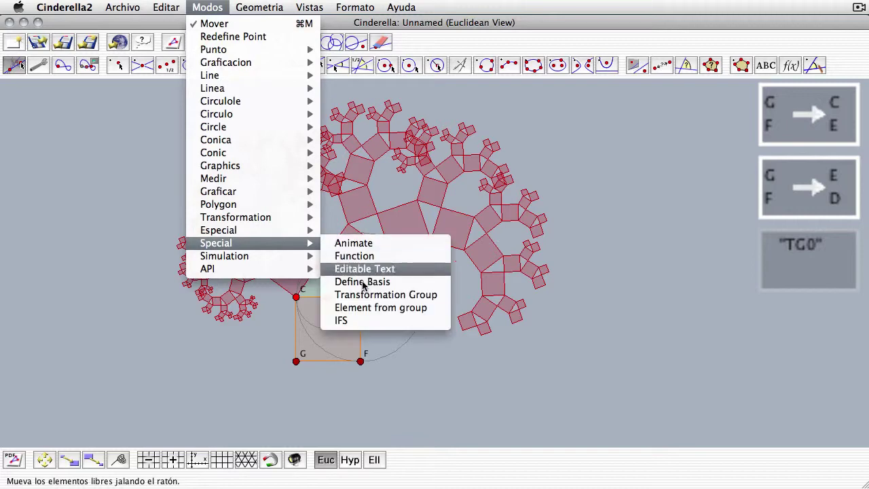
click(377, 323)
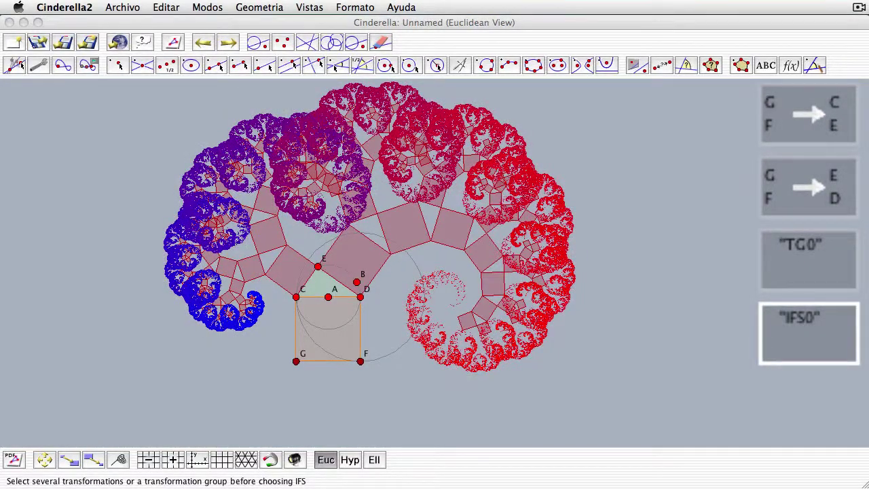
Move E along the small circle closer to C, and shrink the construction to about half its size by moving B inward
click(23, 65)
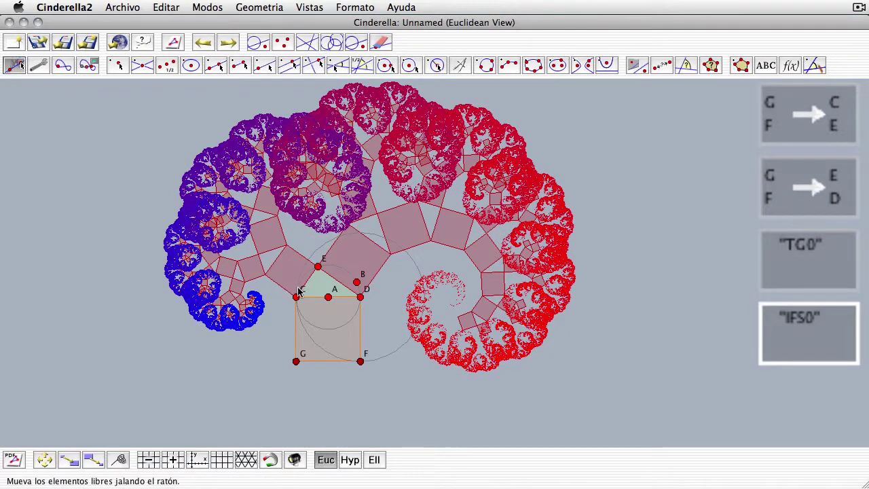
drag(317, 268, 303, 277)
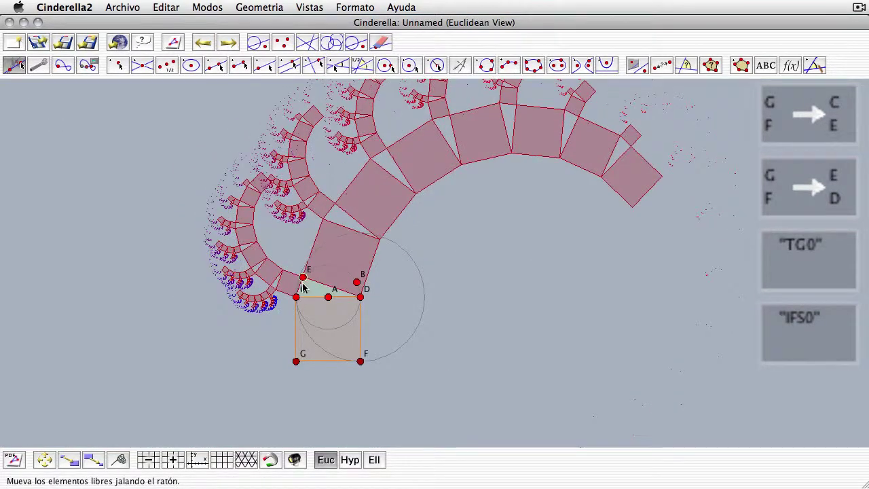
drag(358, 283, 323, 282)
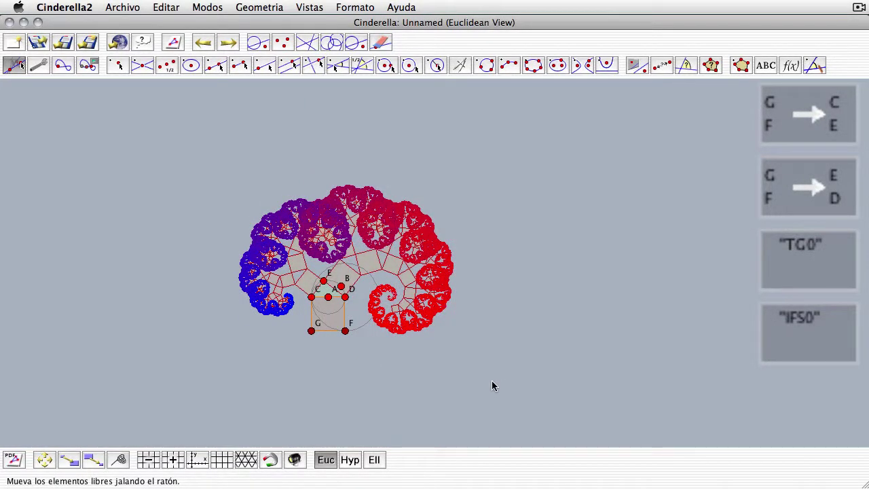
Shift the construction's centre A, and reposition E on the upper arc of the small circle near C to reshape the fractal
drag(323, 282, 311, 281)
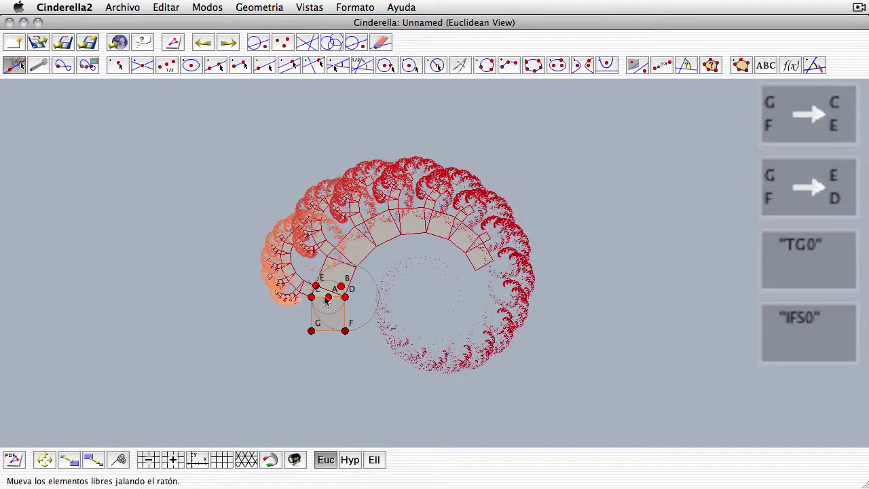
drag(327, 297, 405, 345)
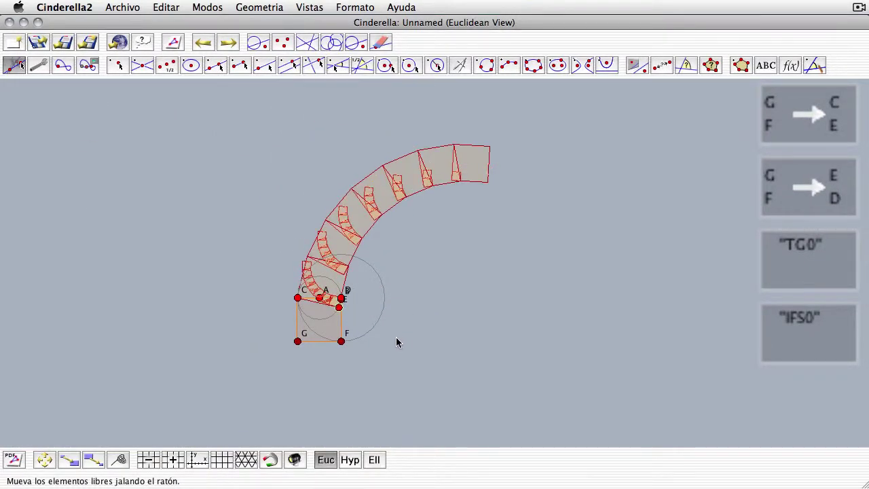
drag(292, 333, 302, 275)
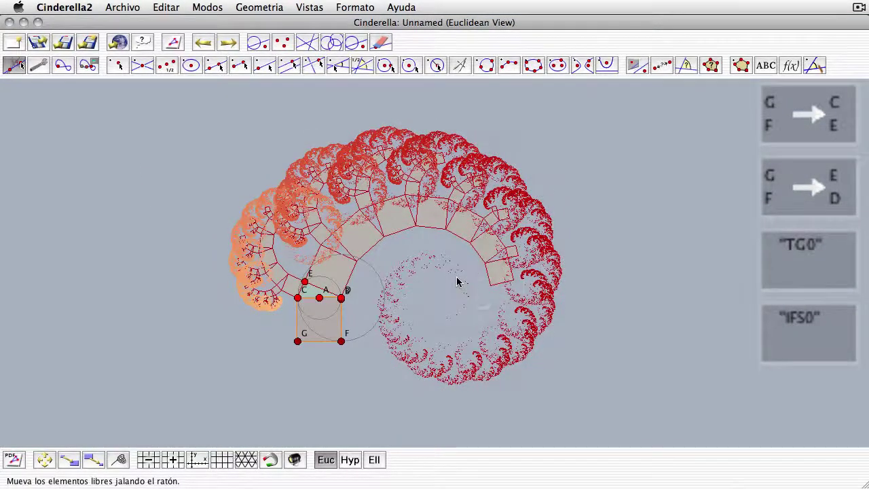